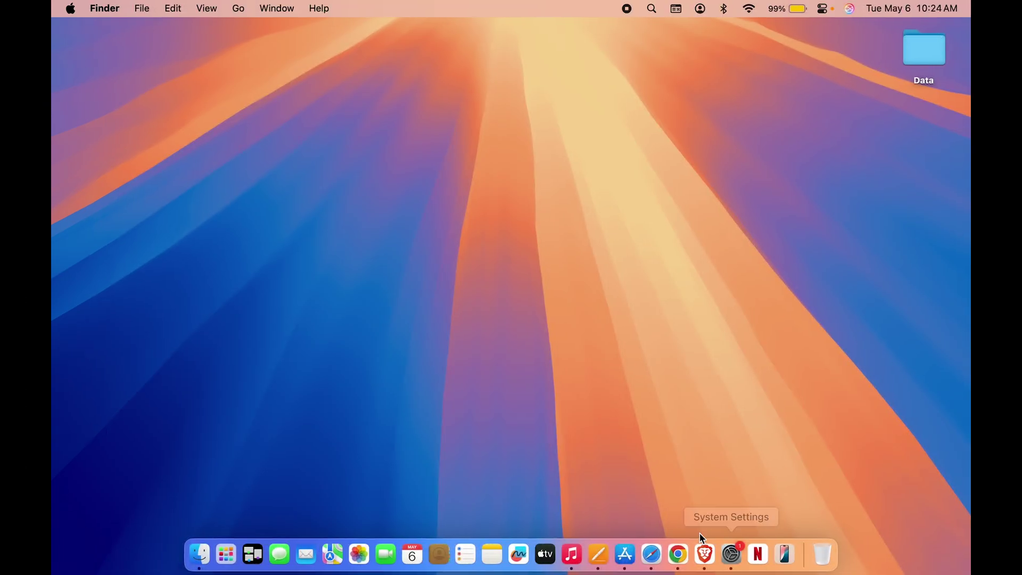
Launch System Settings, Brave, Safari, App Store, Pages, Music and Chrome from the Dock.
click(730, 556)
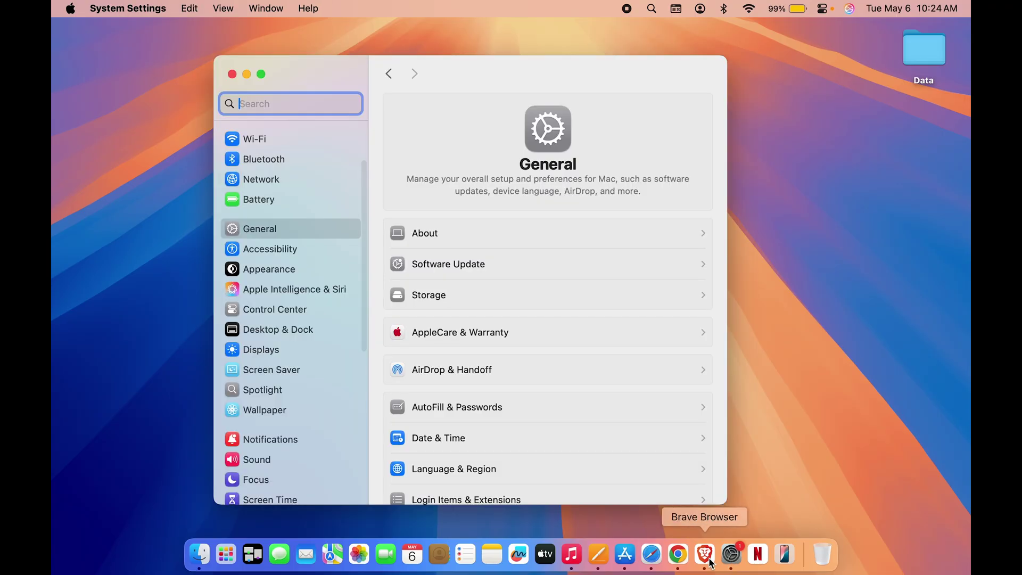
click(705, 555)
click(652, 555)
click(625, 554)
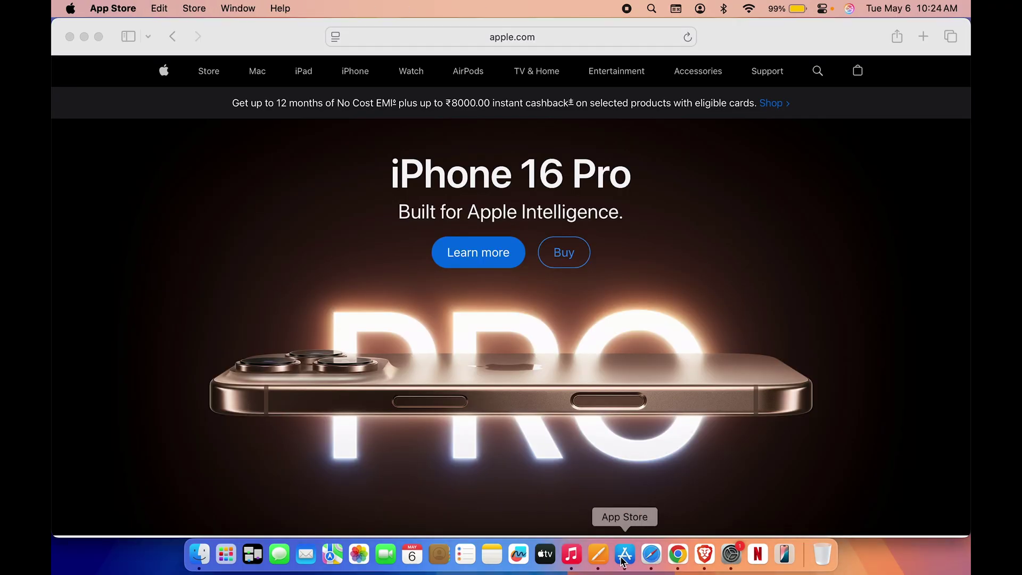
click(598, 555)
click(572, 555)
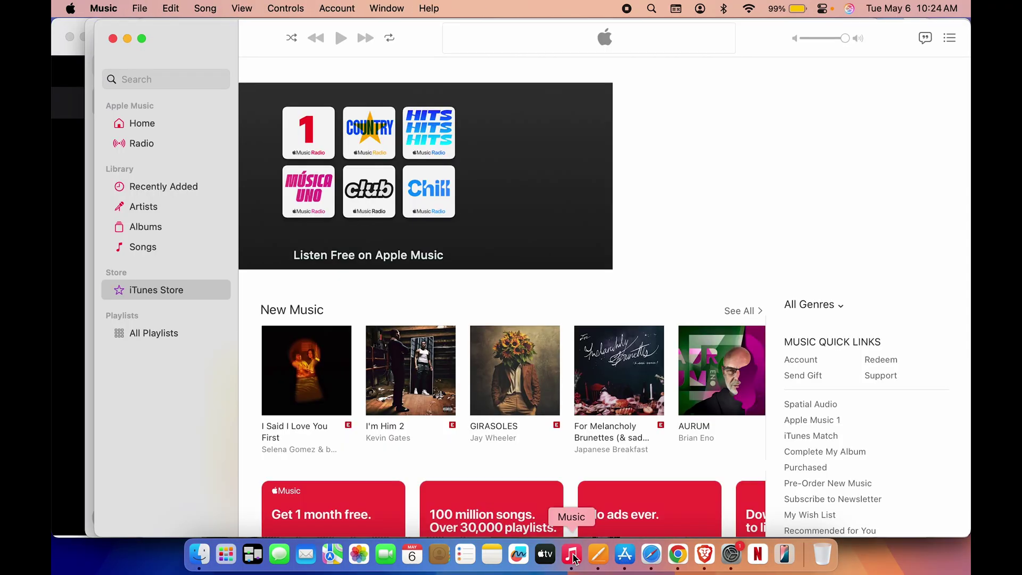
click(678, 555)
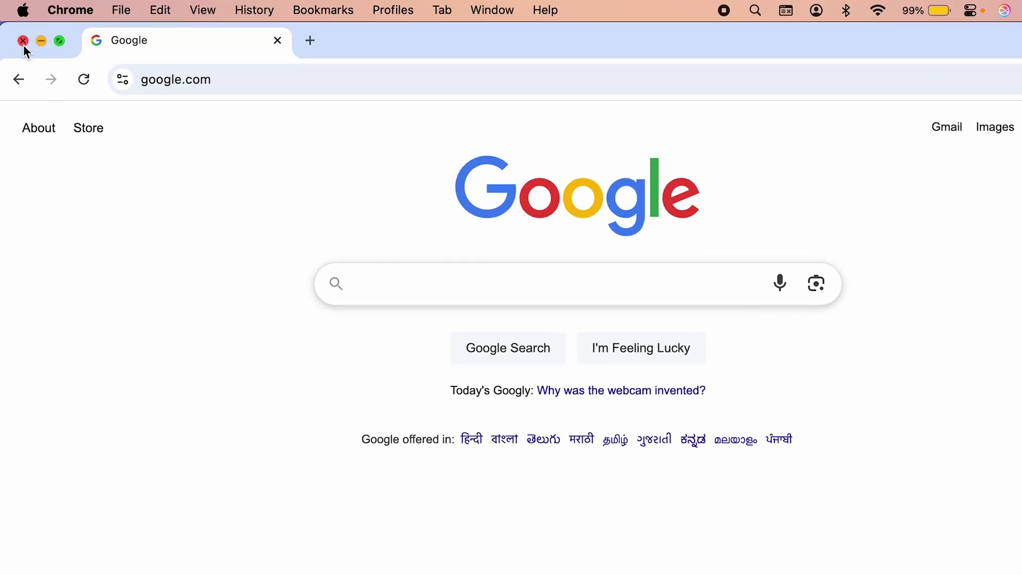
Close Chrome's window, reopen Chrome from the Dock, then quit Google Chrome from its app menu.
click(23, 42)
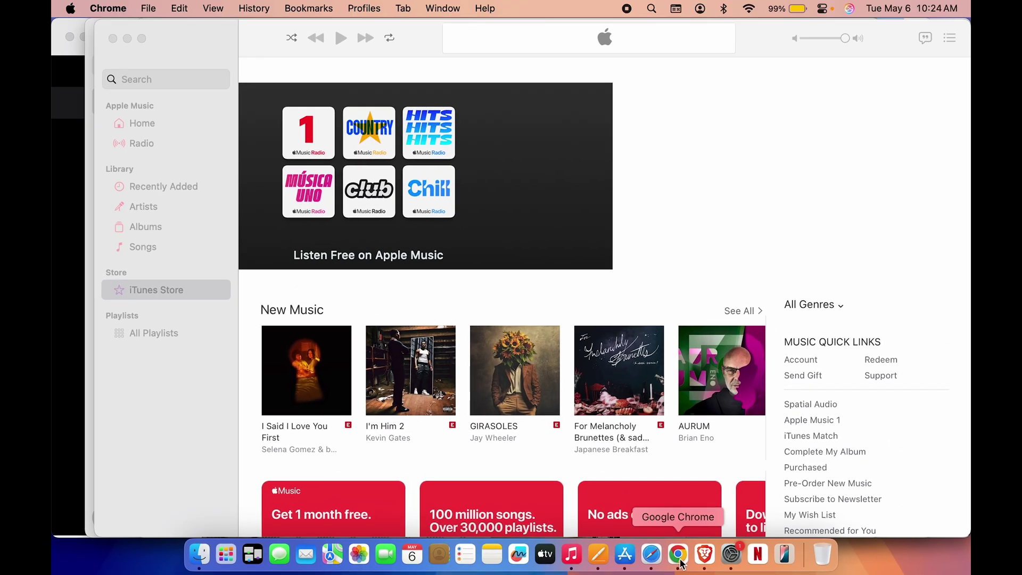
click(734, 551)
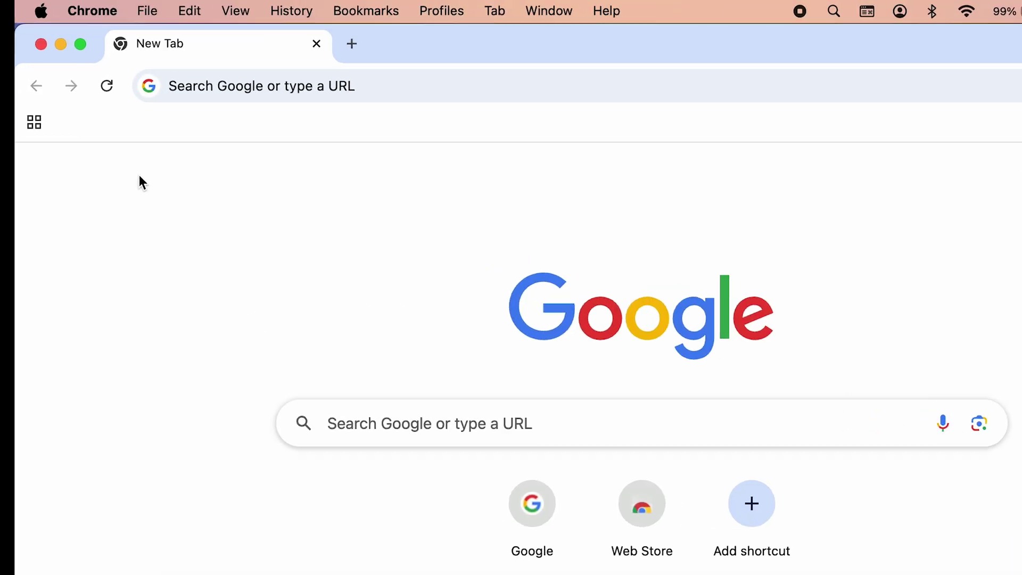
click(91, 12)
click(78, 332)
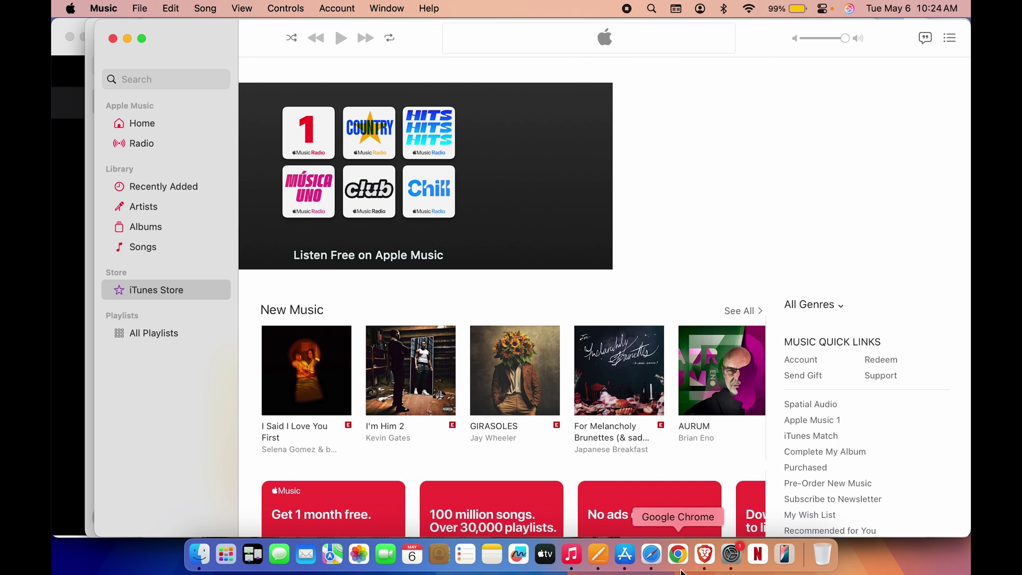
Quit Music with Command-Q, leaving the Pages document in front.
click(103, 9)
click(252, 44)
key(super+q)
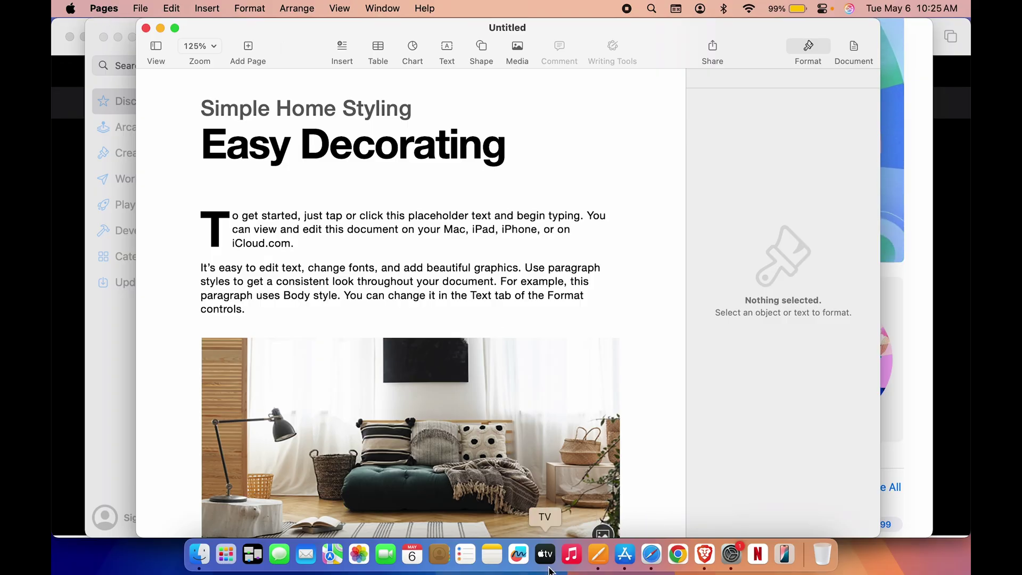
Use the hot corner's Mission Control to bring Brave's iCloud window to the front.
mouse_move(64, 39)
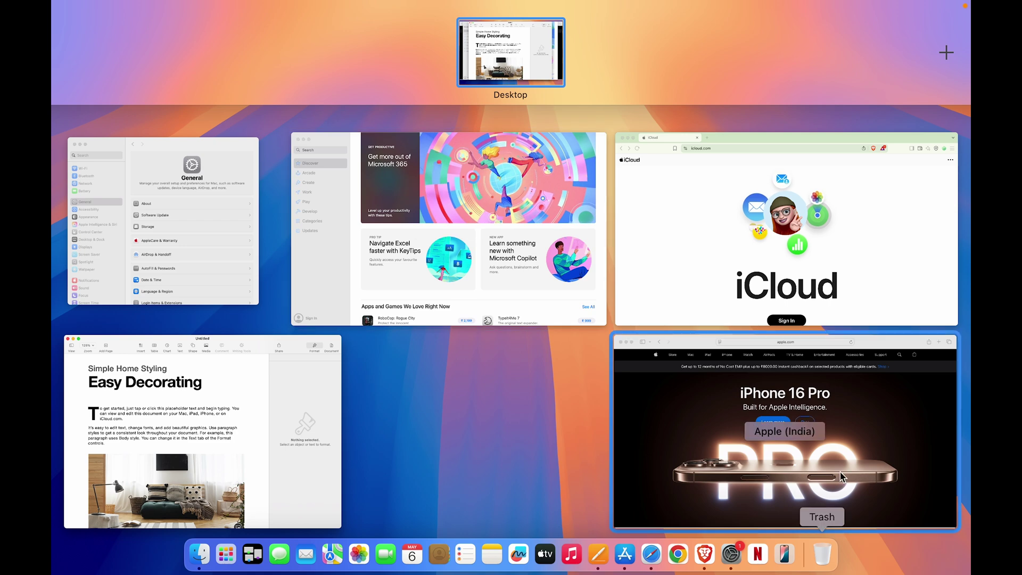
click(732, 250)
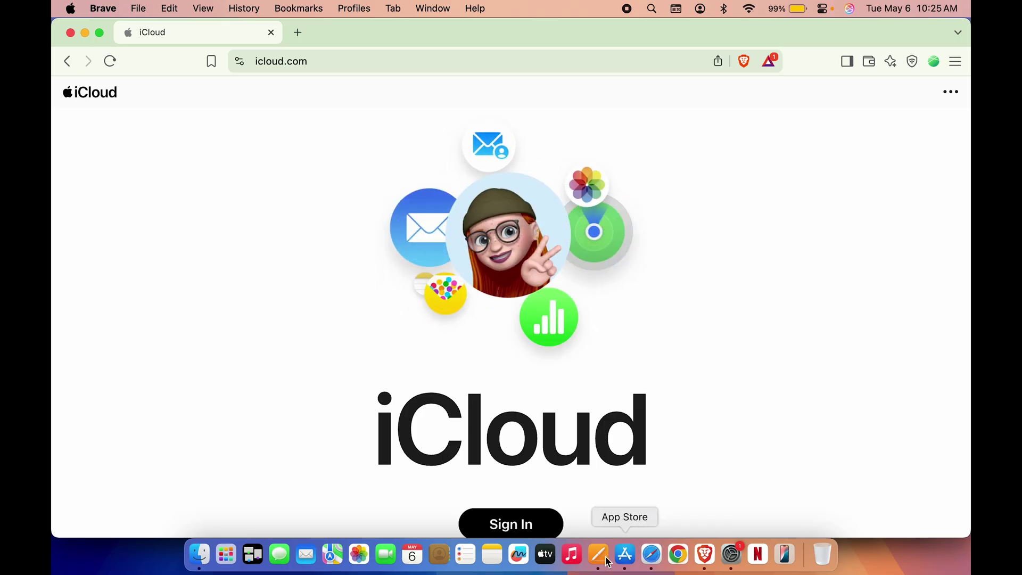
Quit Brave Browser from its Dock icon's context menu.
right_click(706, 558)
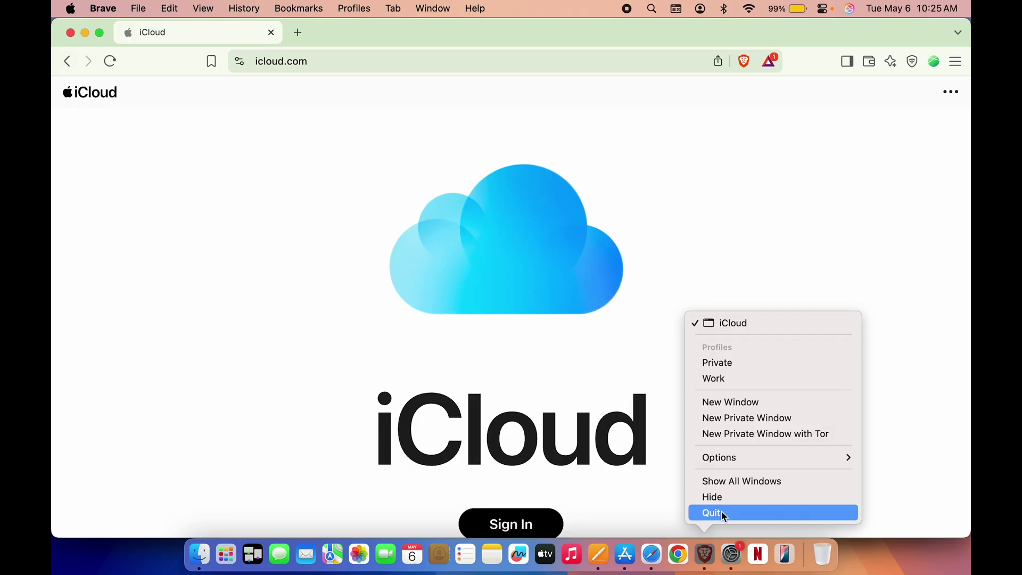
click(765, 513)
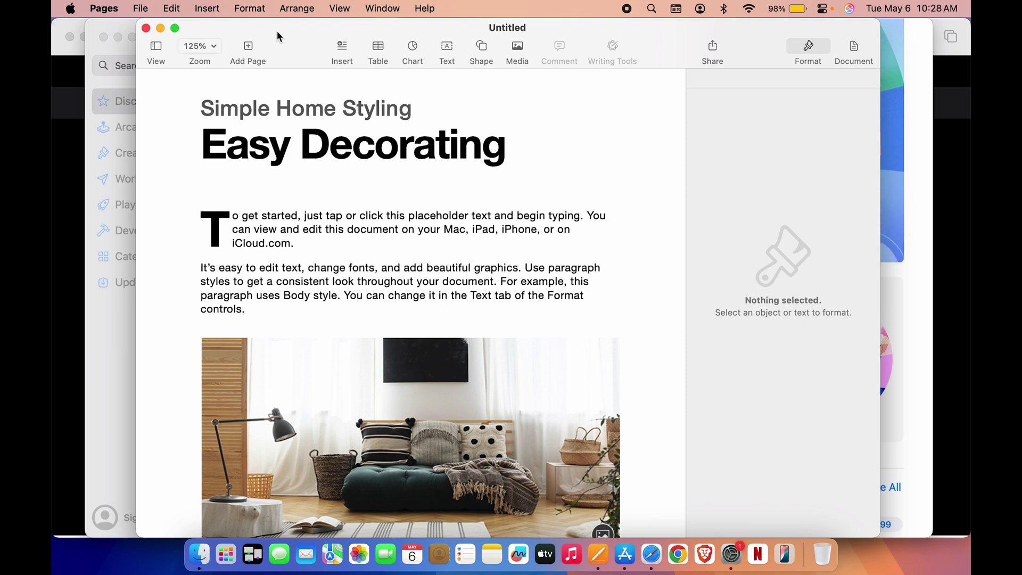
click(104, 8)
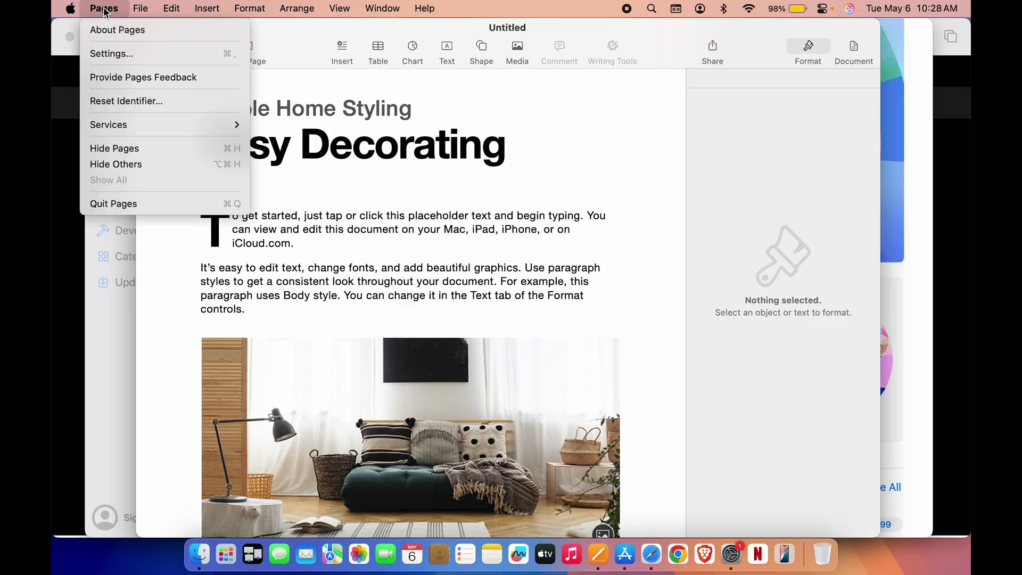
click(279, 34)
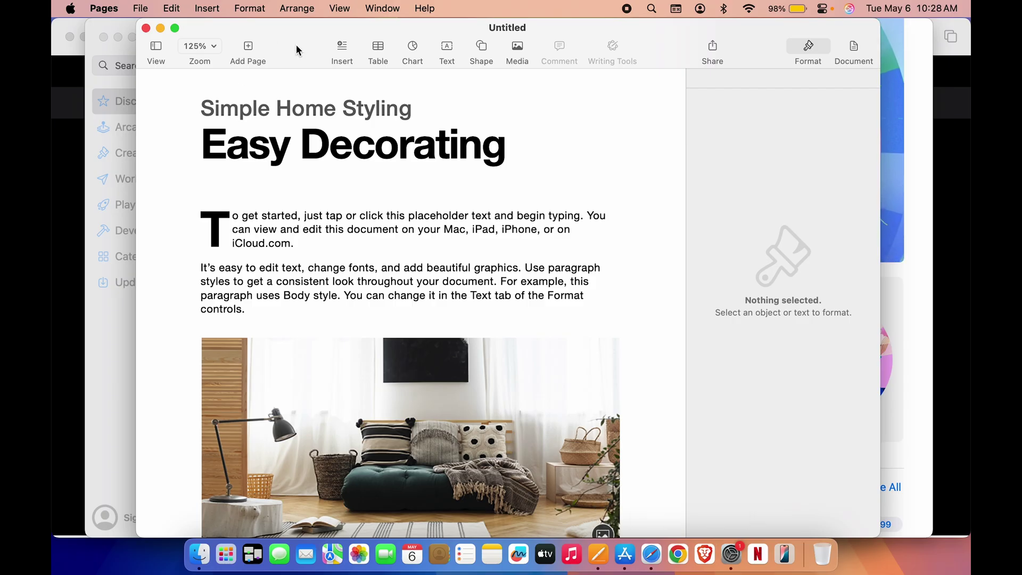
Launch Activity Monitor through Spotlight search by typing 'act'.
key(super+space)
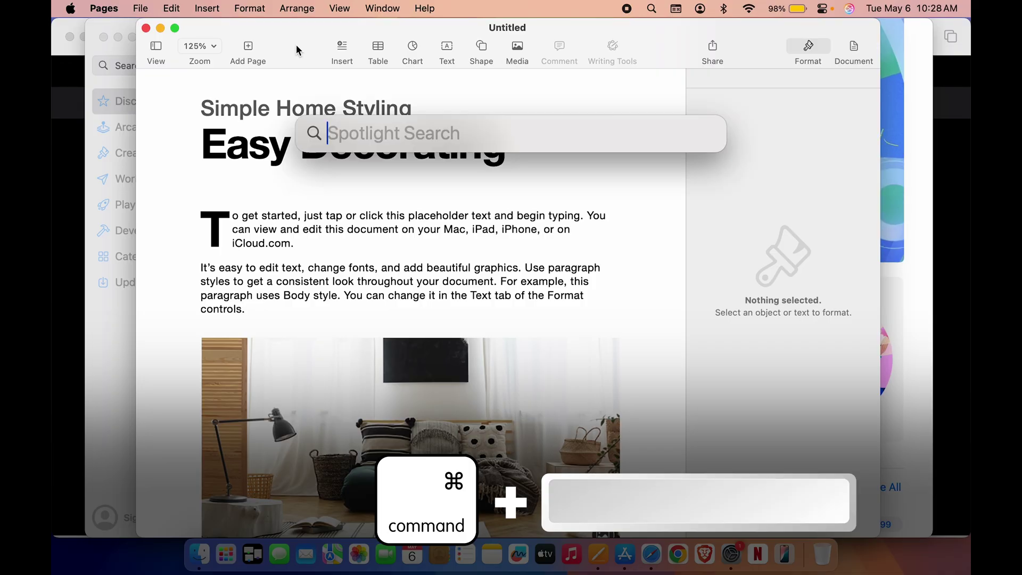
text(activit)
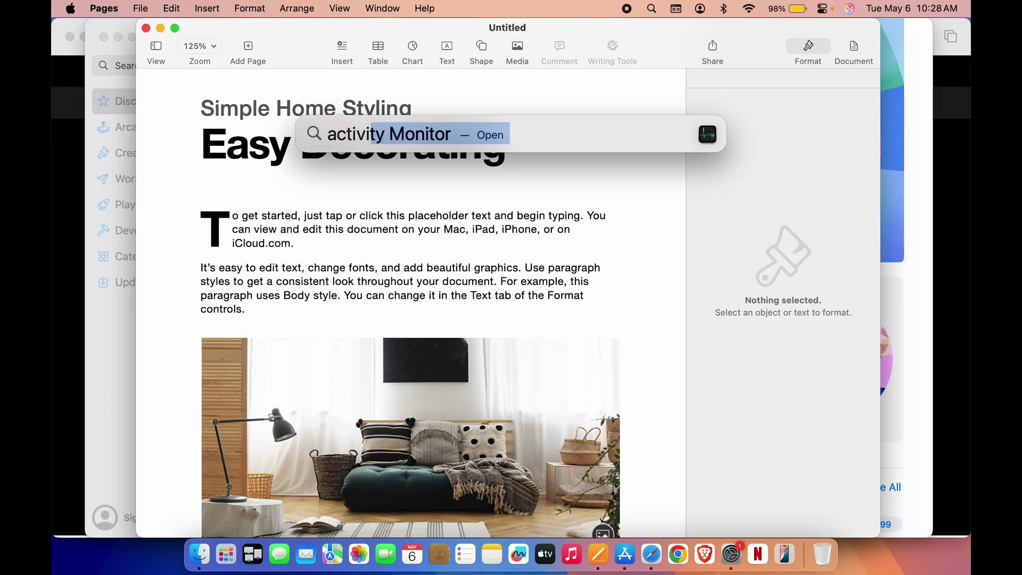
key(Return)
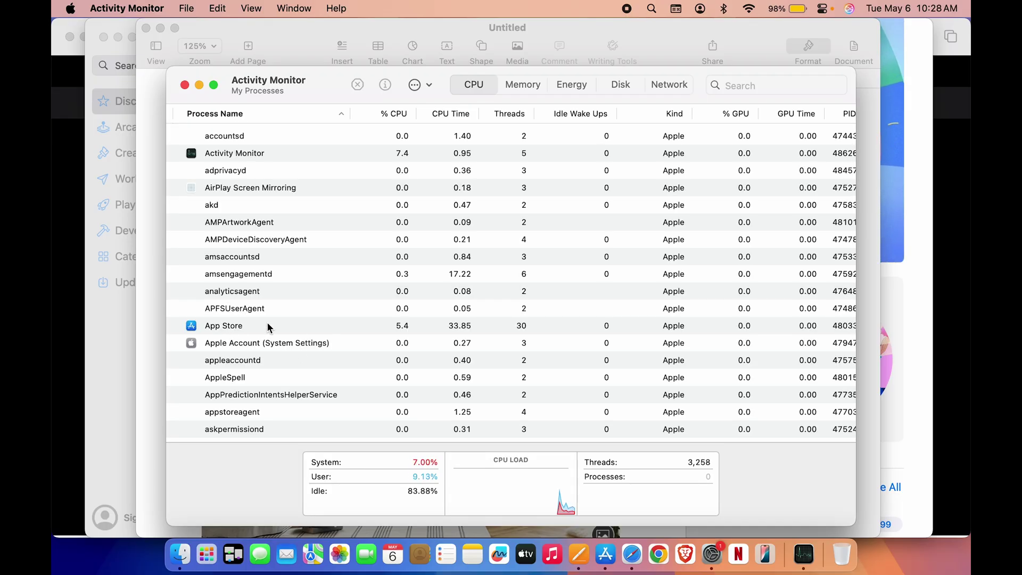
Stop the App Store process from Activity Monitor's CPU list and confirm Quit.
click(607, 556)
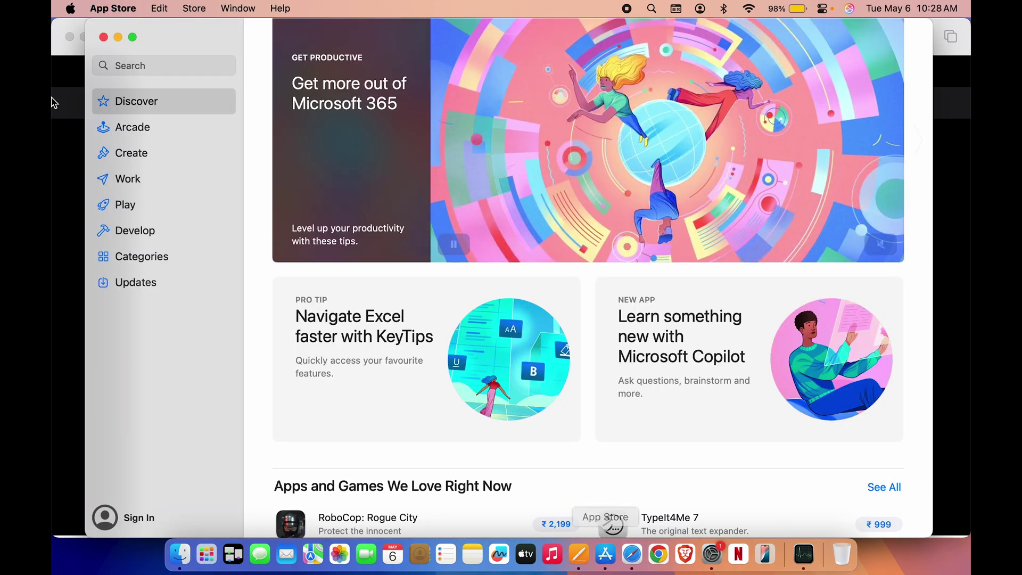
key(super+Tab)
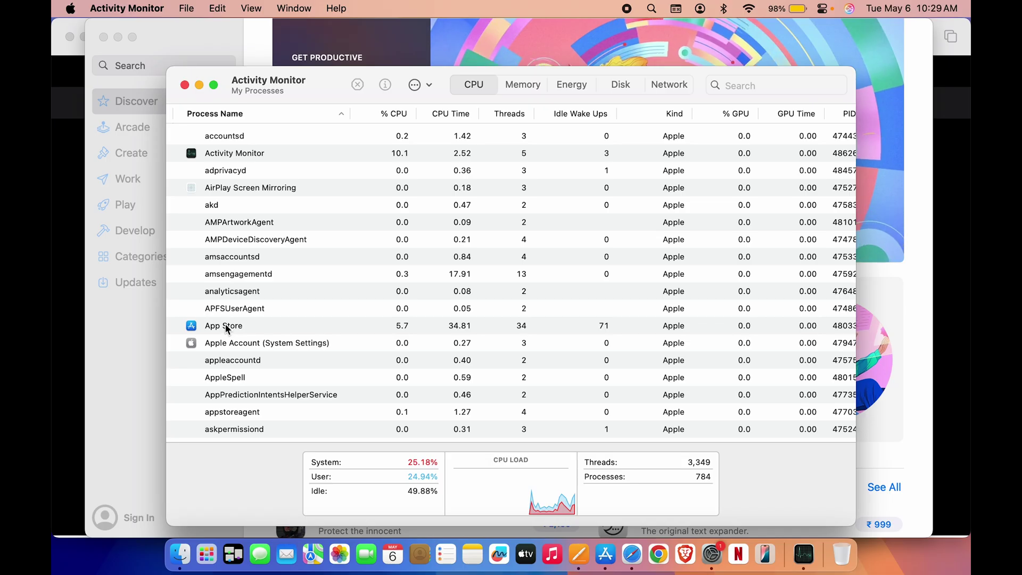
click(226, 326)
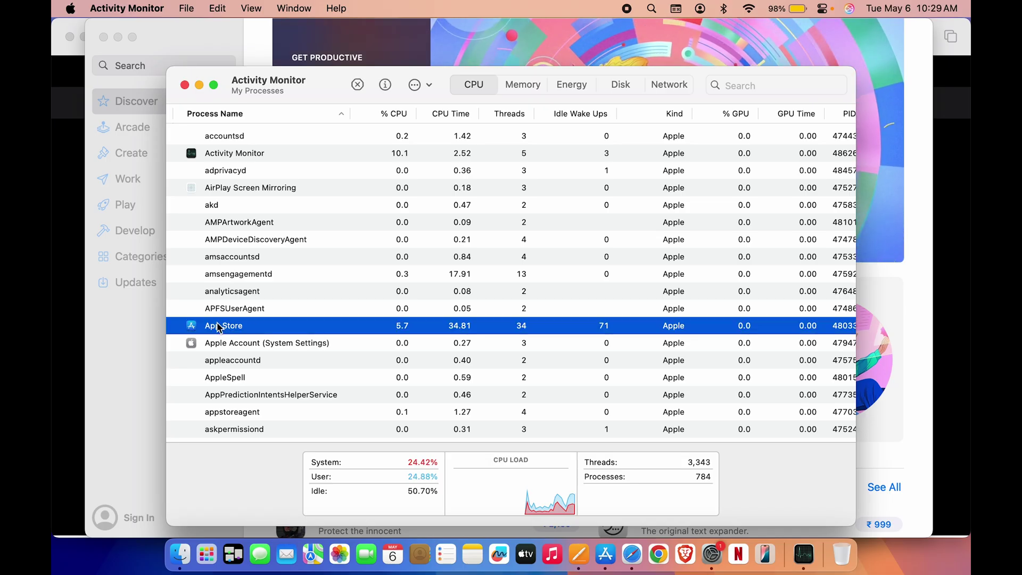
click(357, 87)
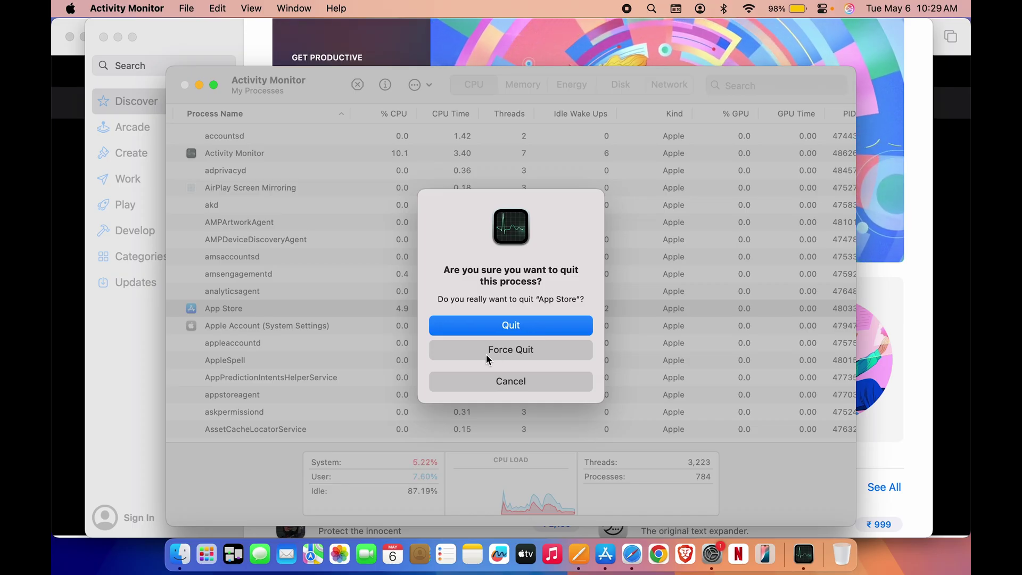
click(516, 326)
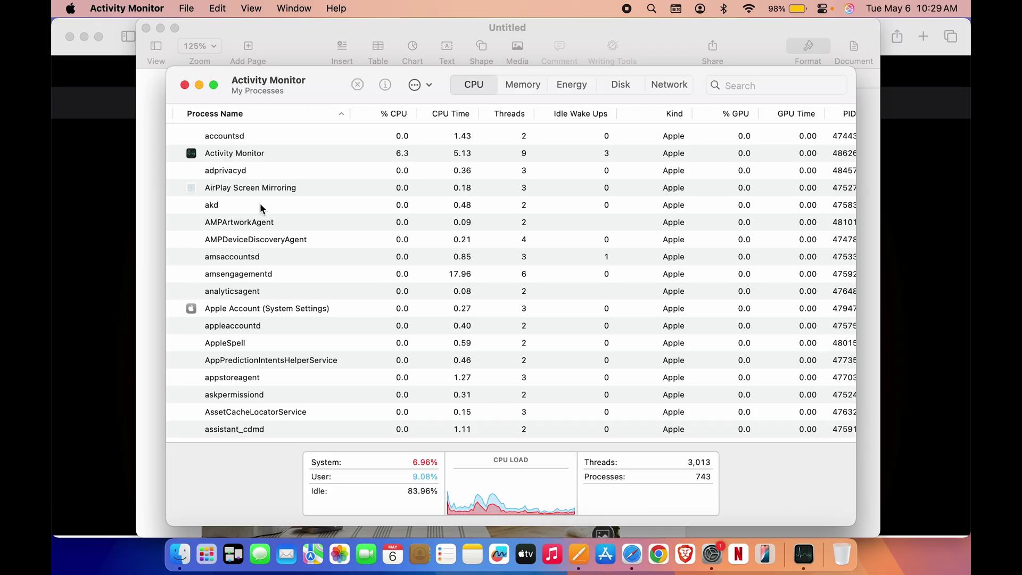
Quit Activity Monitor, then select Pages in Mission Control and hide it with Cmd+H.
key(super+q)
key(ctrl+Up)
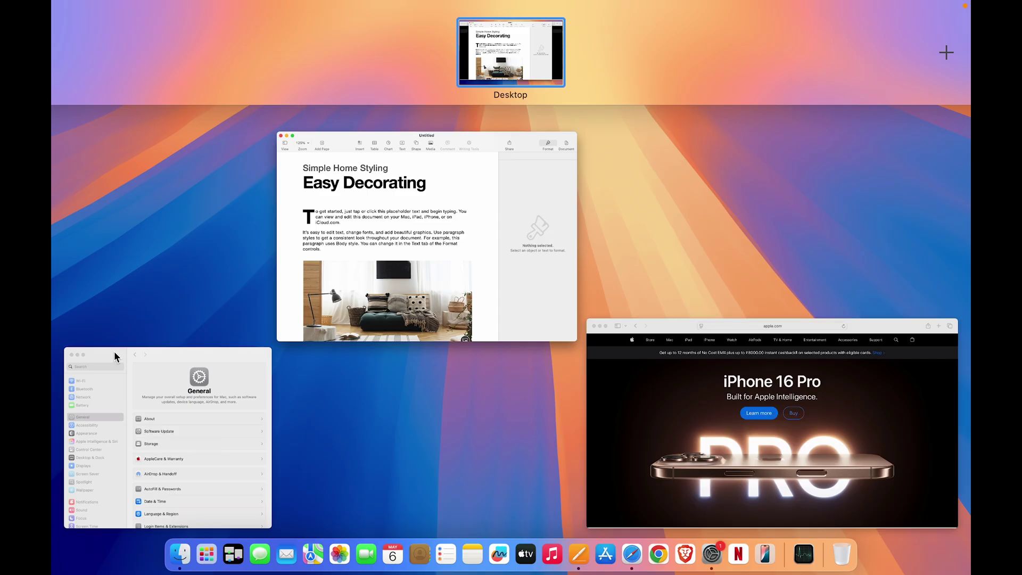
click(362, 287)
key(super+h)
key(super+h)
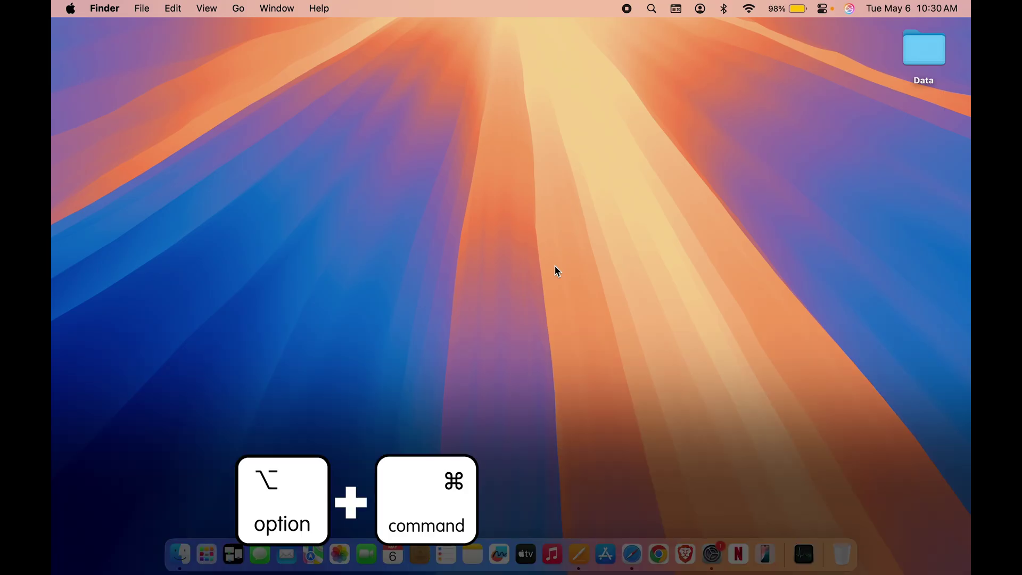
Force quit Pages, Safari and System Settings together via Force Quit Applications.
key(super+alt+Escape)
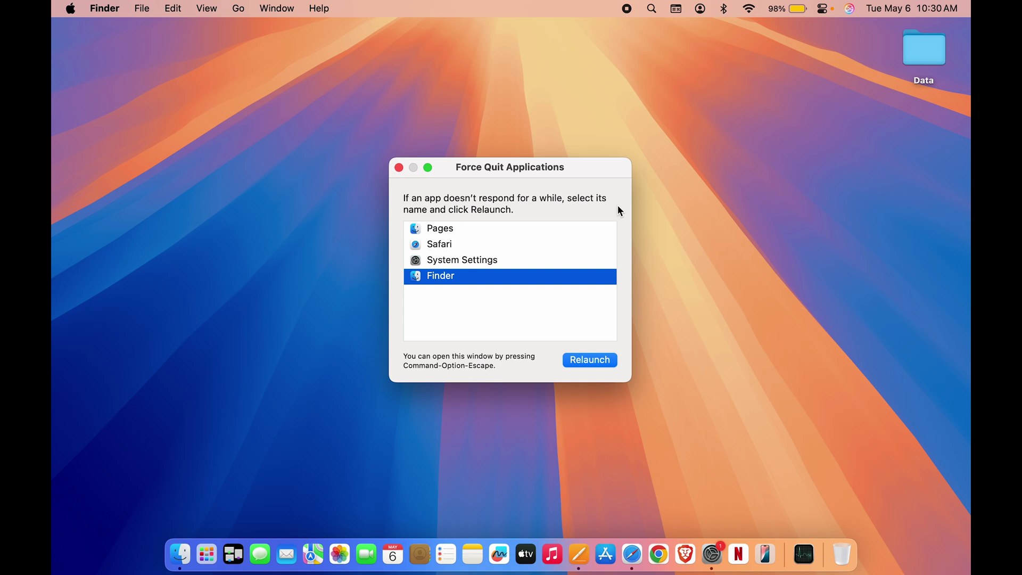
click(447, 229)
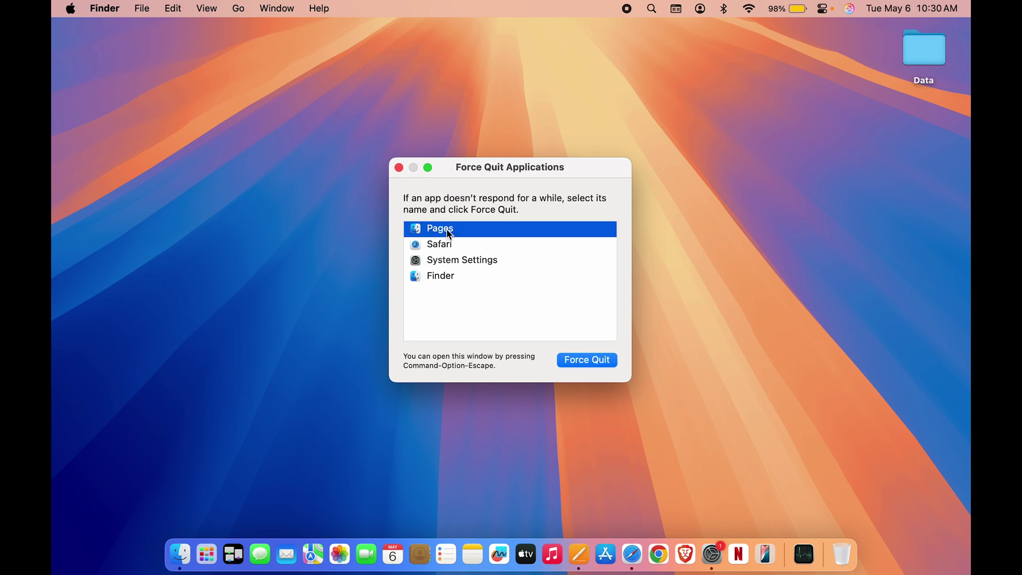
super+click(448, 244)
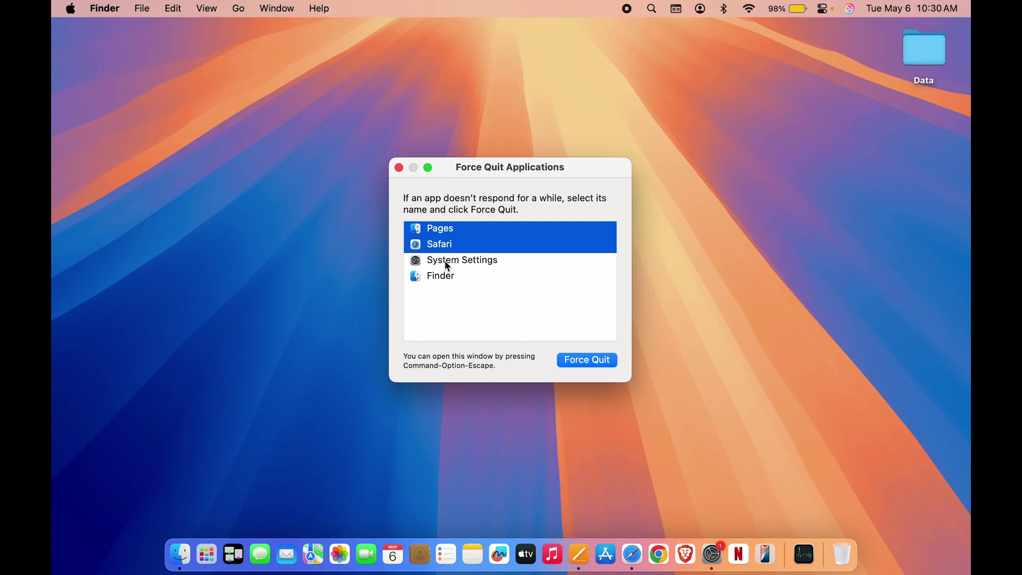
super+click(447, 261)
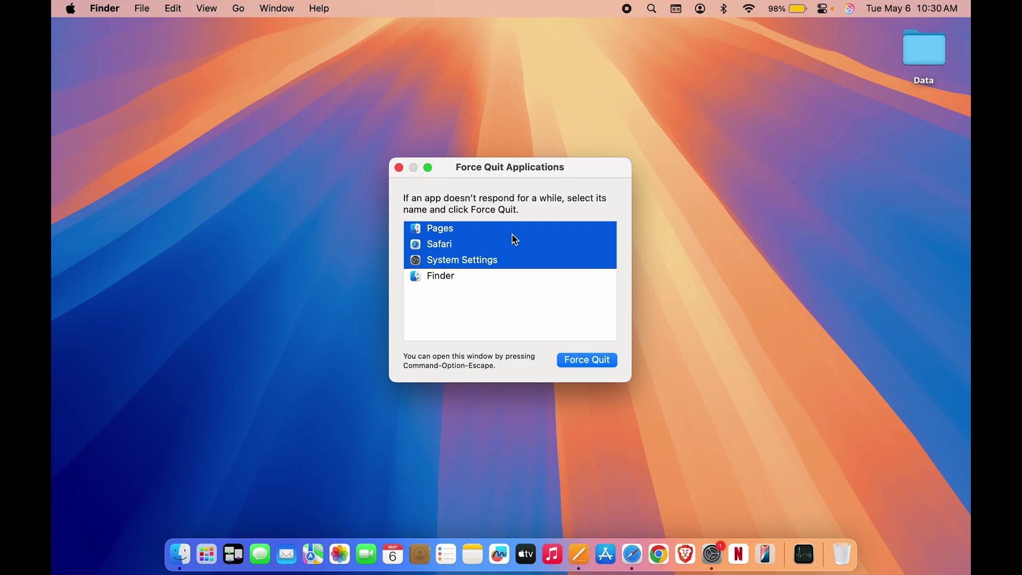
click(588, 363)
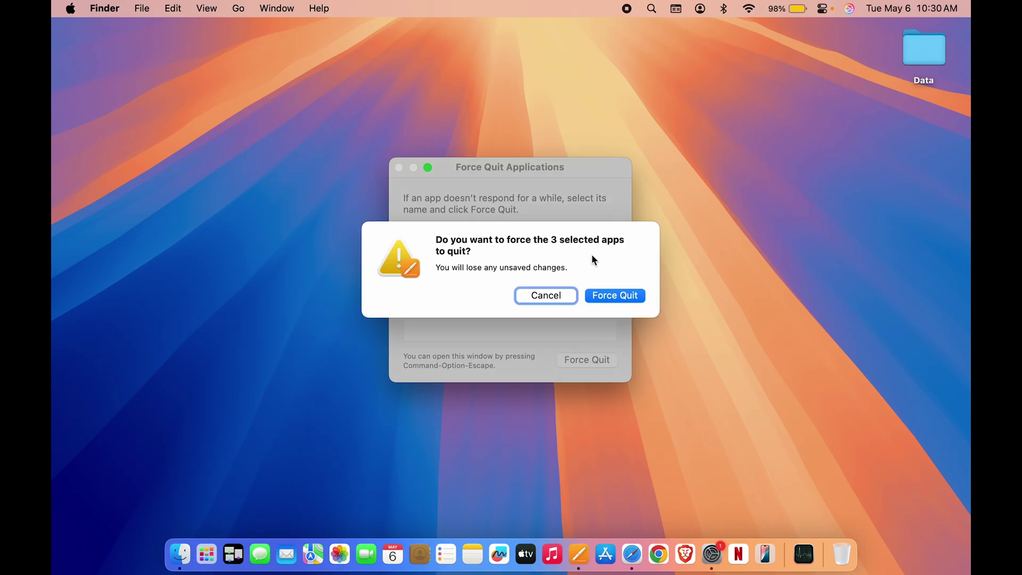
click(624, 297)
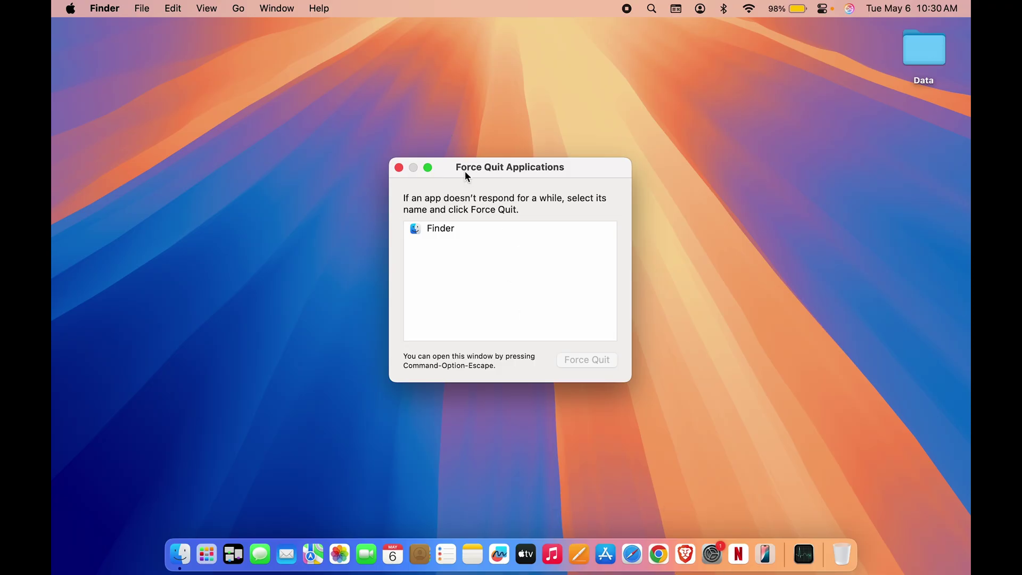
Close the Force Quit window and confirm in Mission Control that no windows remain.
click(398, 168)
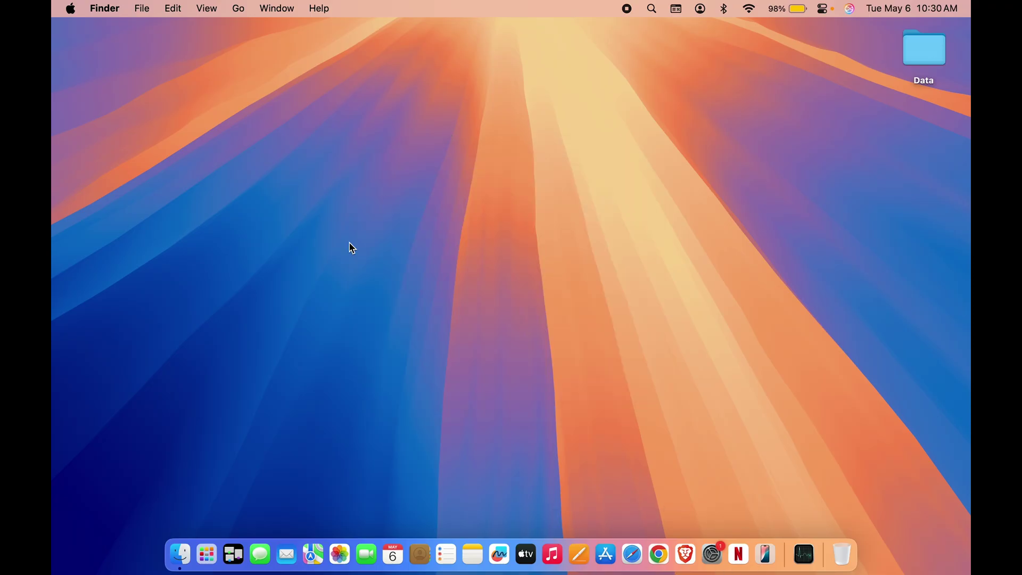
key(F3)
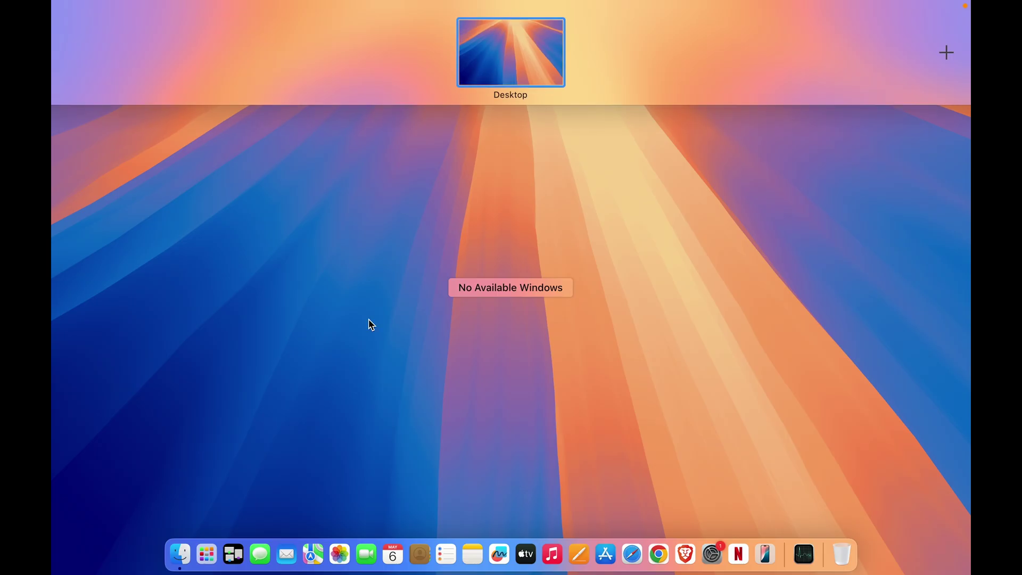
click(525, 231)
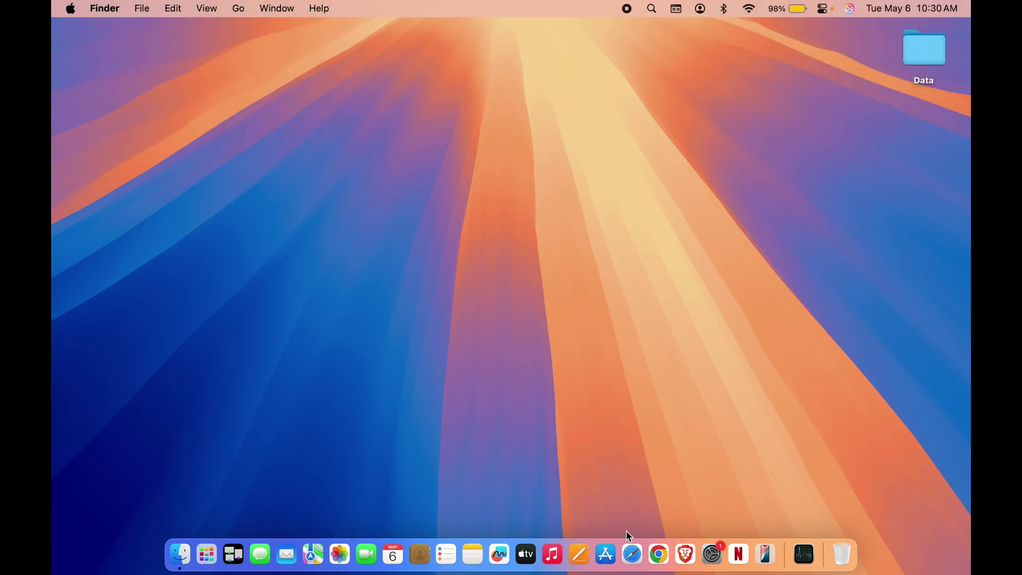